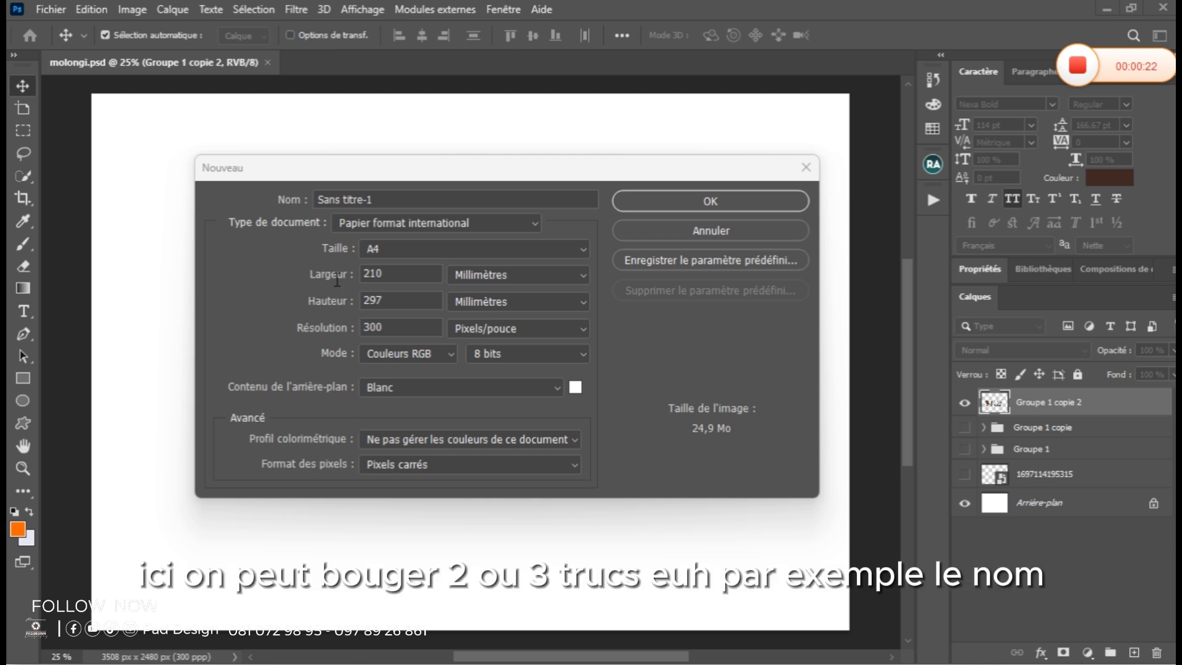
Step: Create a new A4 document named "Easy" at 300 pixels/inch in RGB colour mode with a white background
click(397, 196)
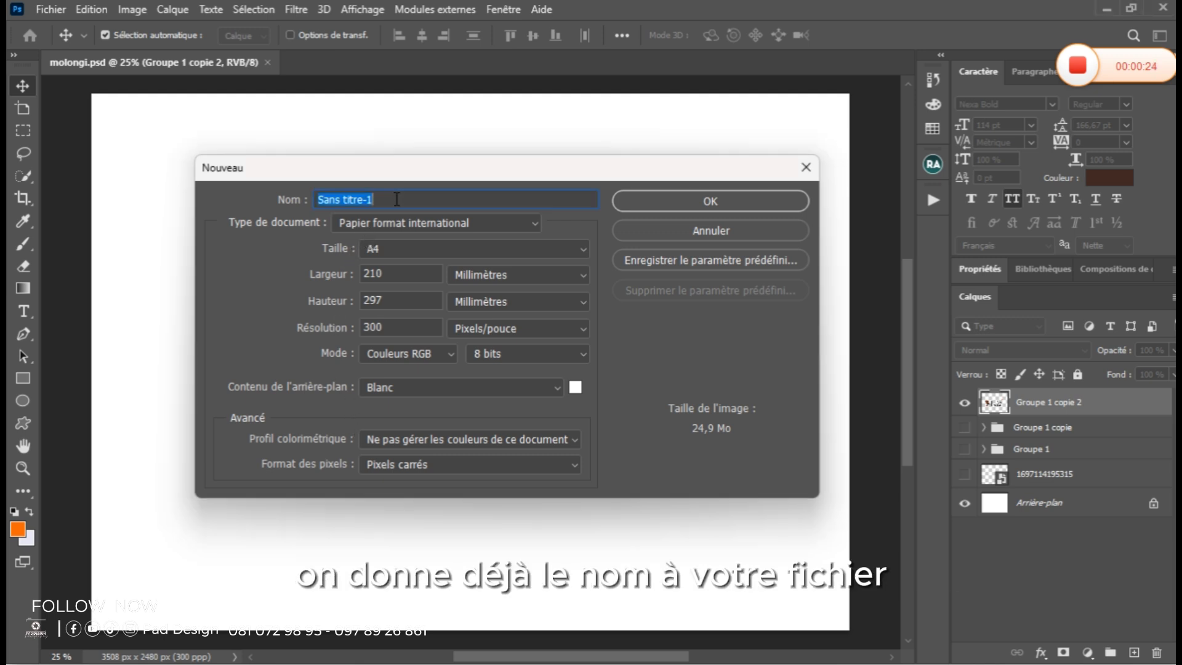
text(E)
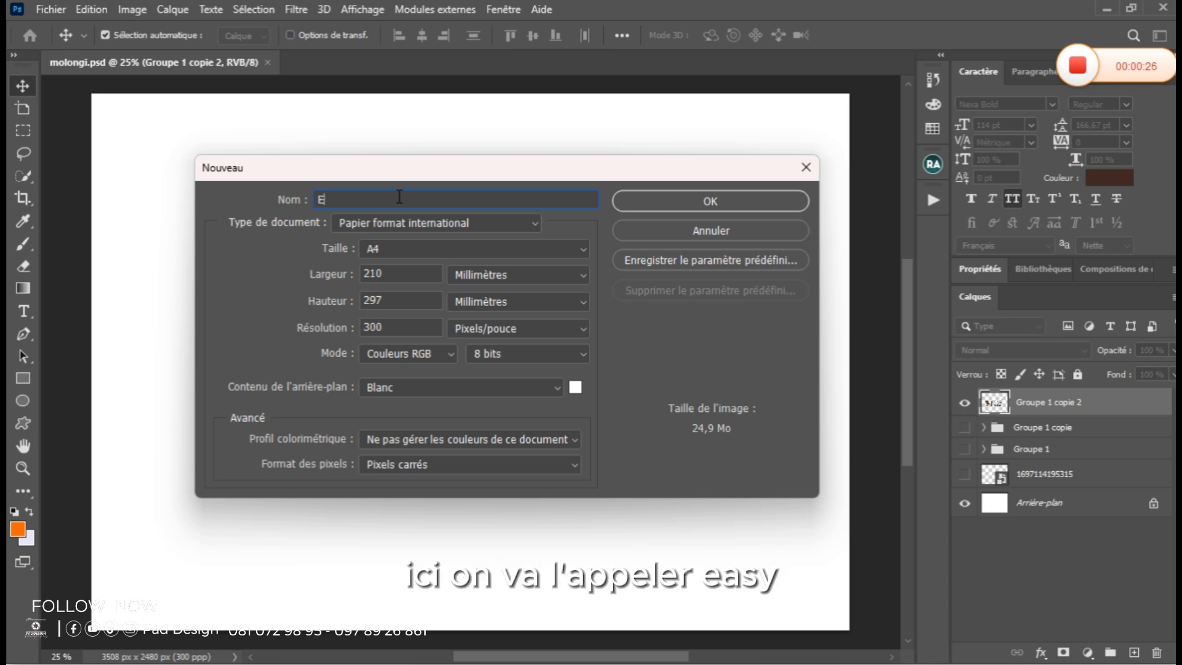
text(asy)
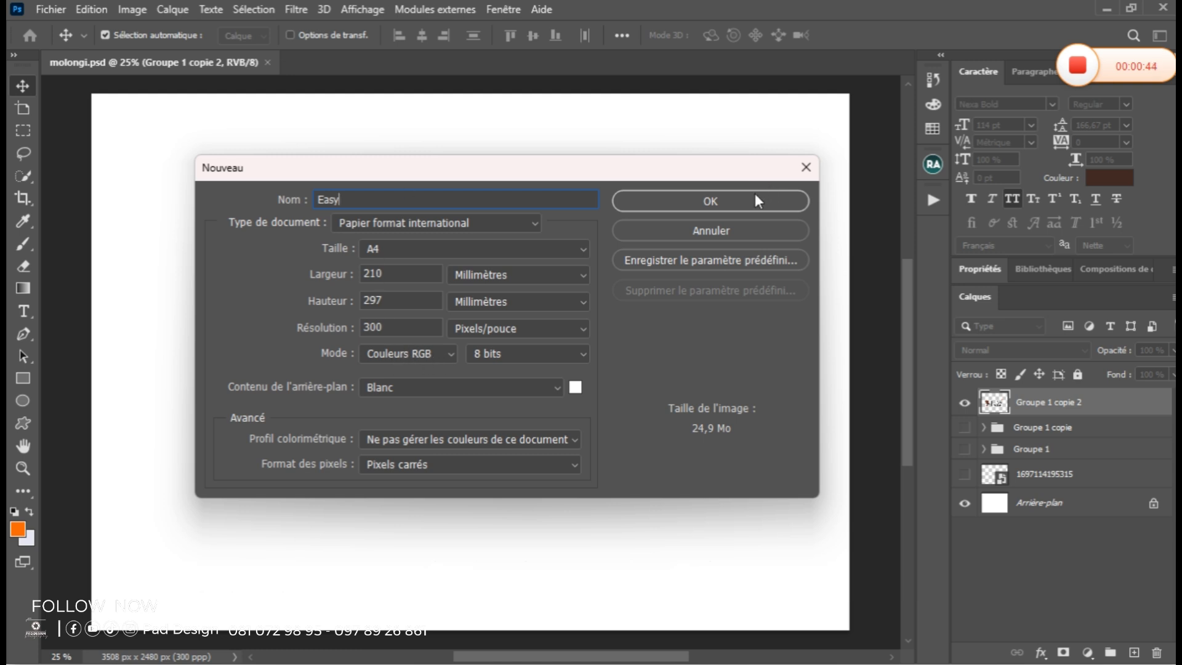
click(446, 357)
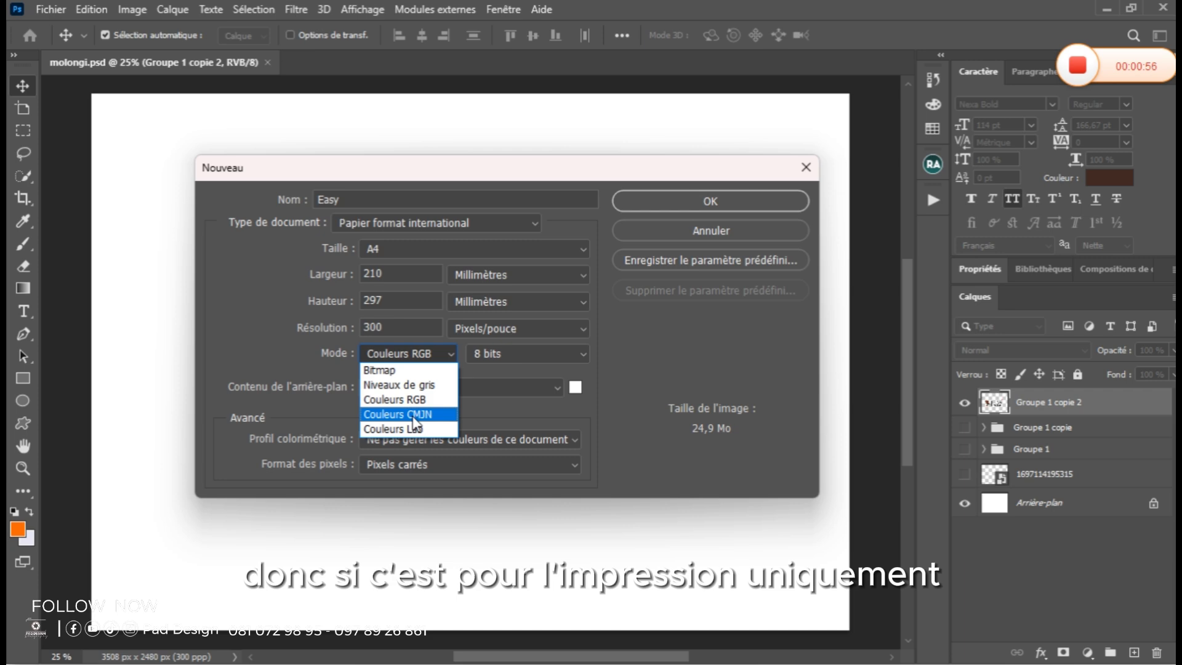
click(376, 404)
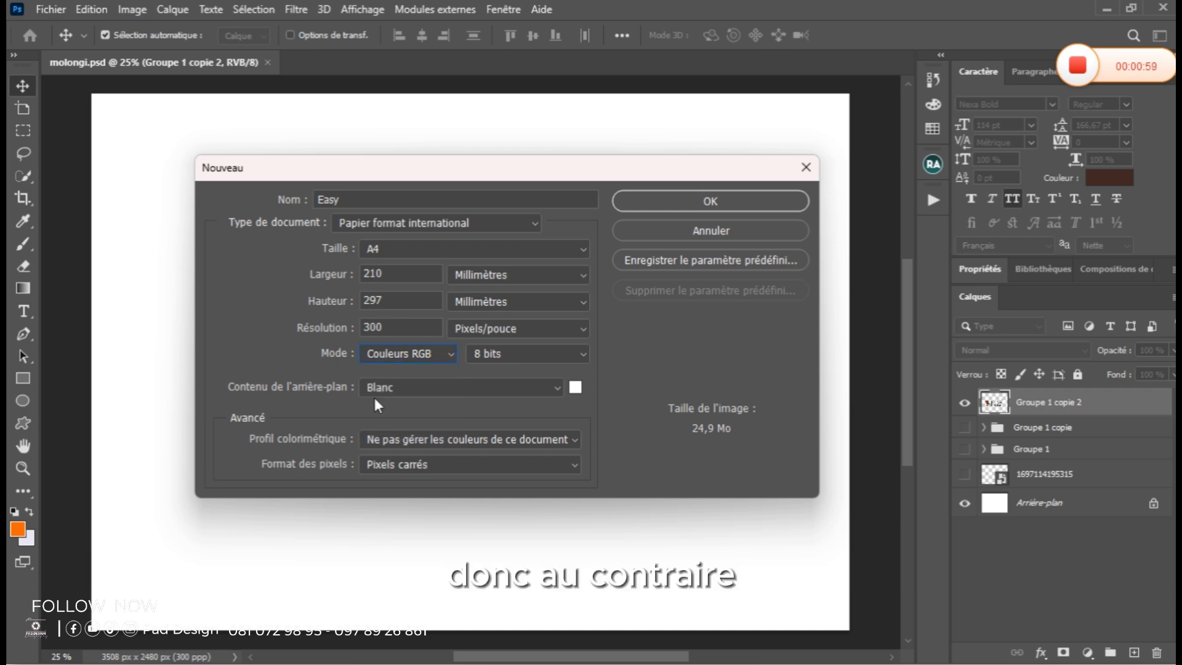
click(667, 205)
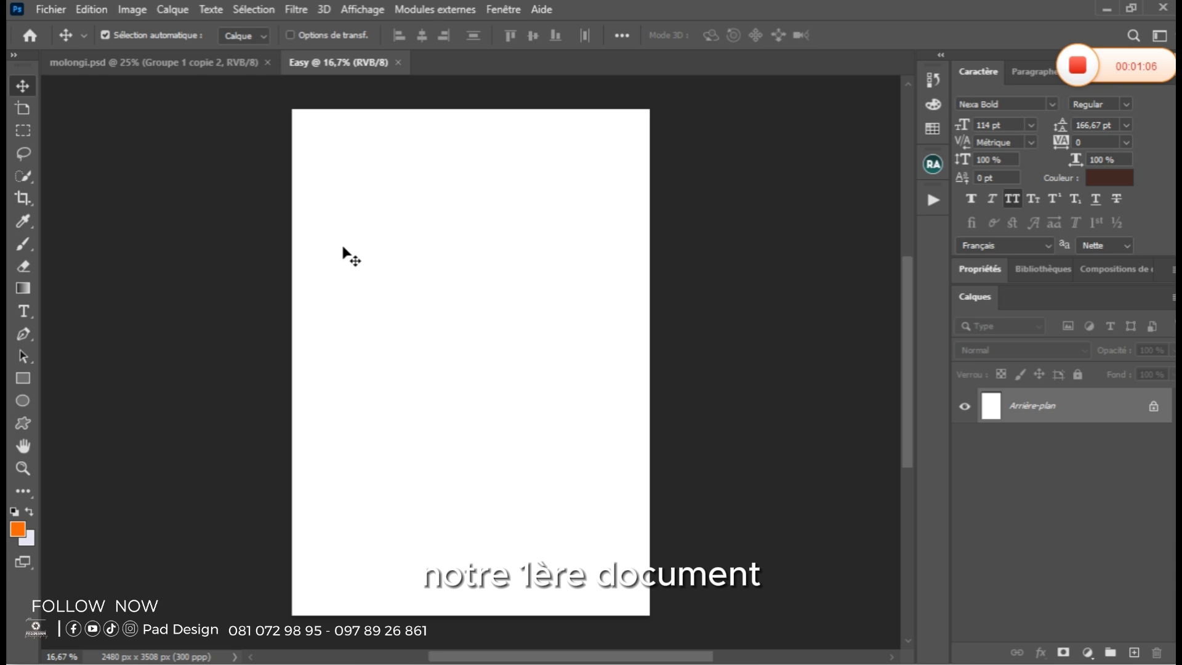
Step: Import and embed the picture 0d9cdc3d16ca7547eef87a44a042fe3b.jpg from the fod folder in Mes Conceptions, keeping its default placement on the page
click(52, 9)
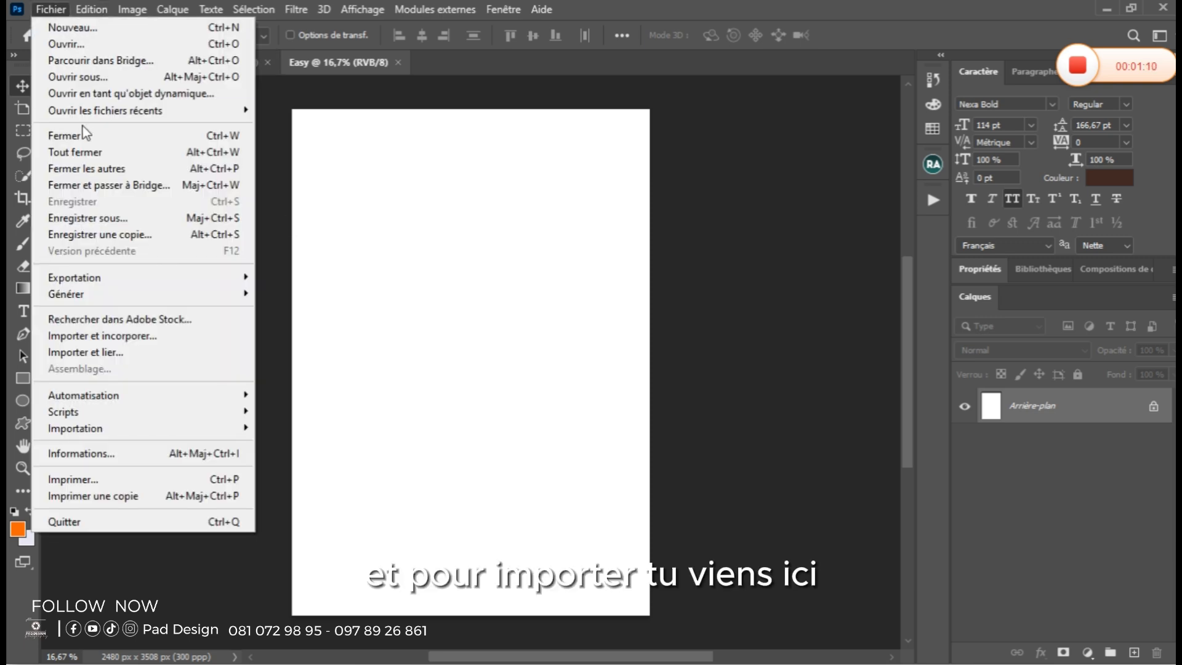
click(103, 338)
scroll(123, 326, down, 1)
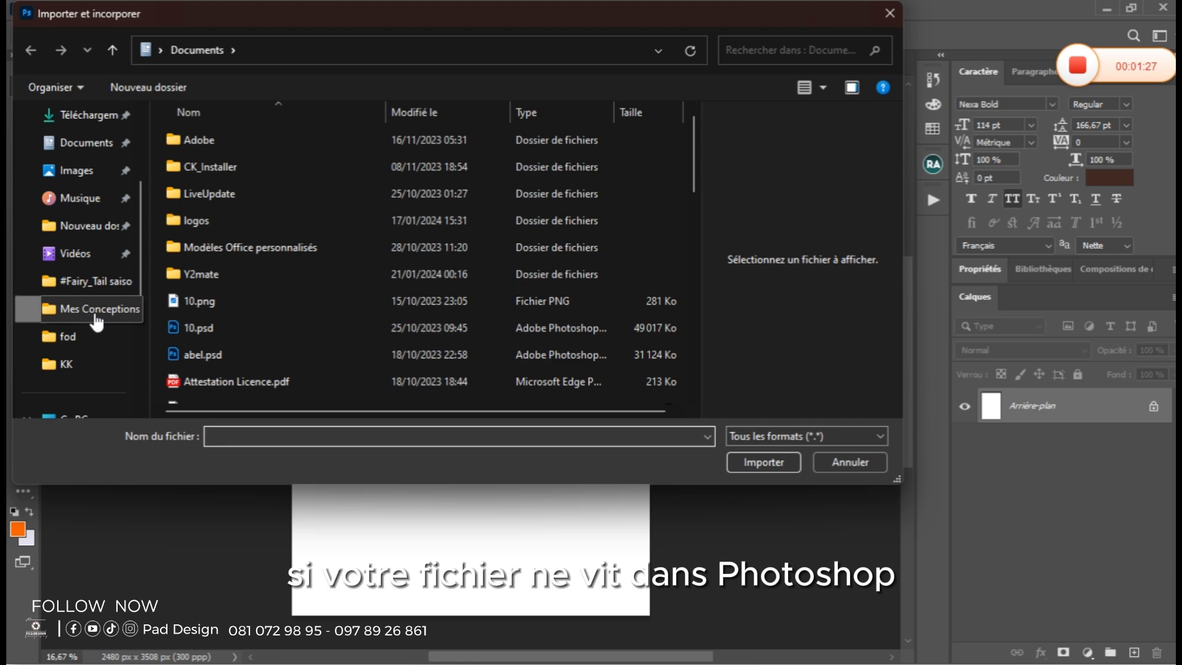
click(90, 314)
double_click(450, 172)
click(411, 169)
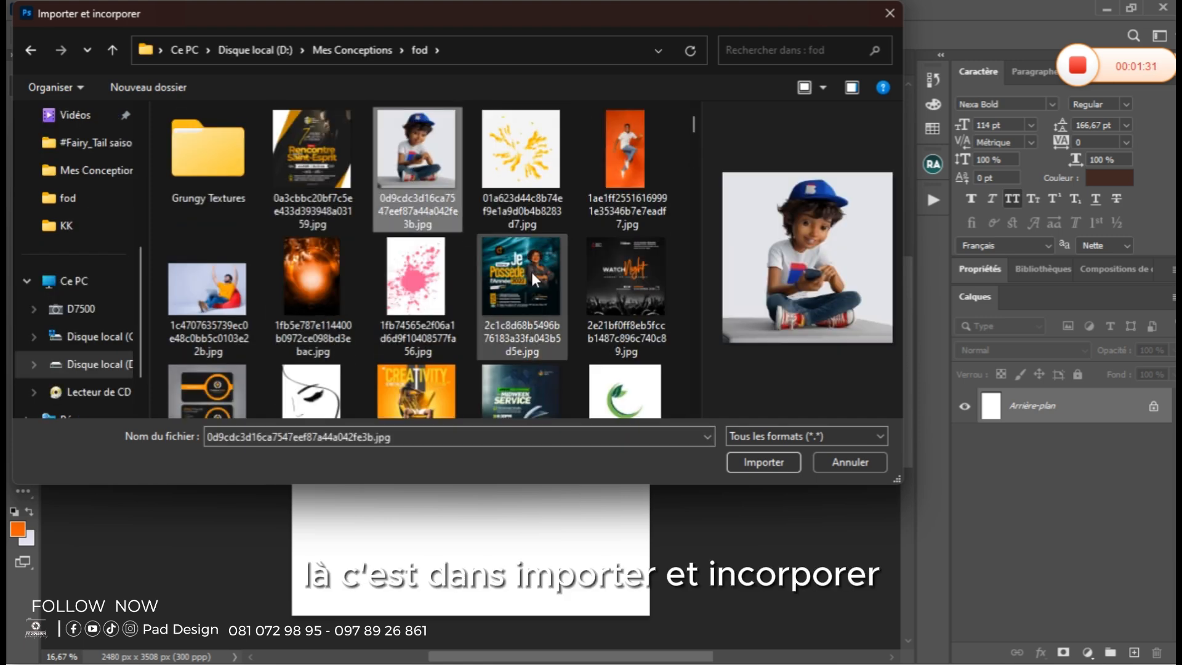
click(753, 463)
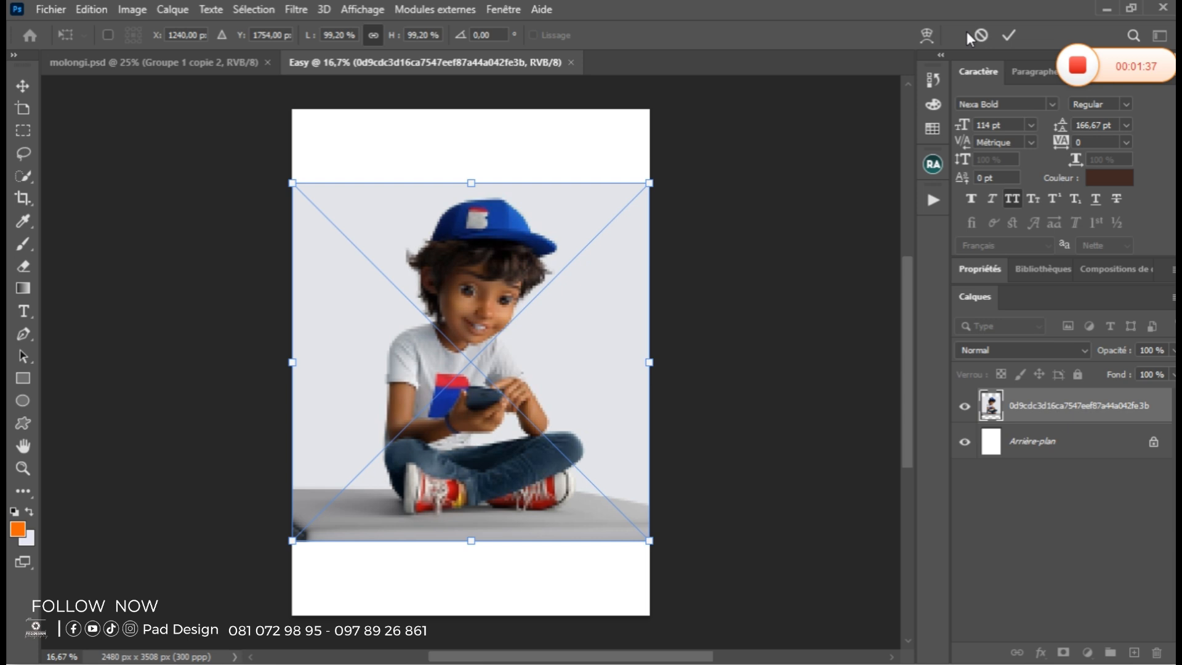
click(1016, 36)
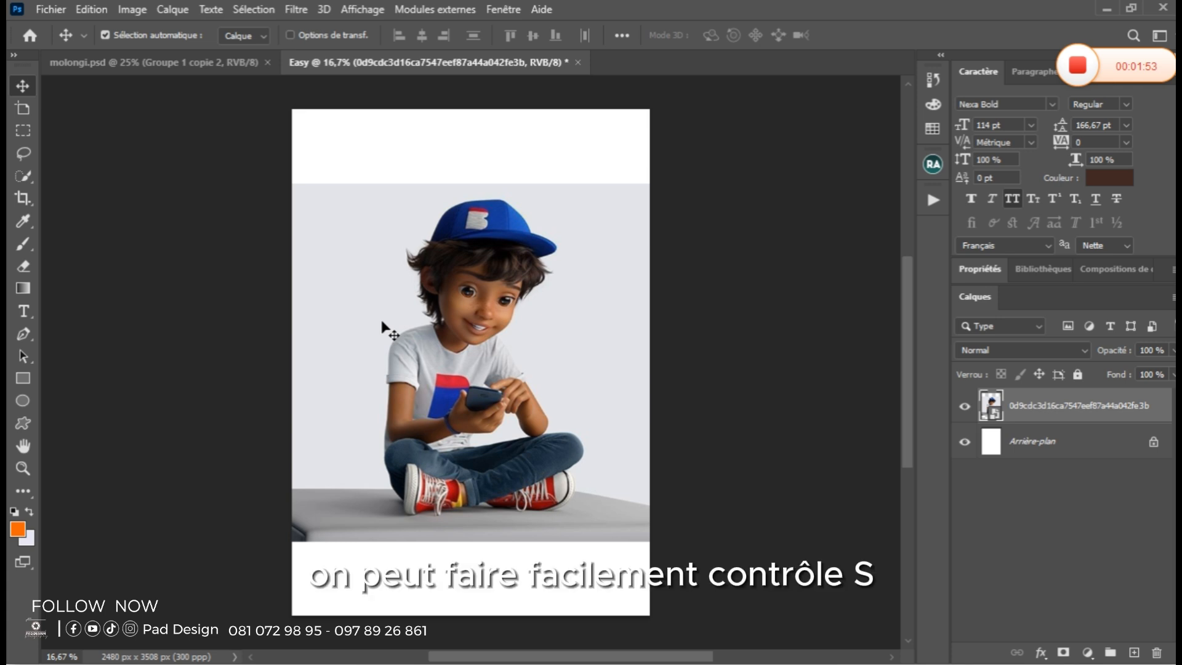
Step: Save the document as Easy.psd in the fod folder with maximised compatibility
key(ctrl)
key(ctrl+s)
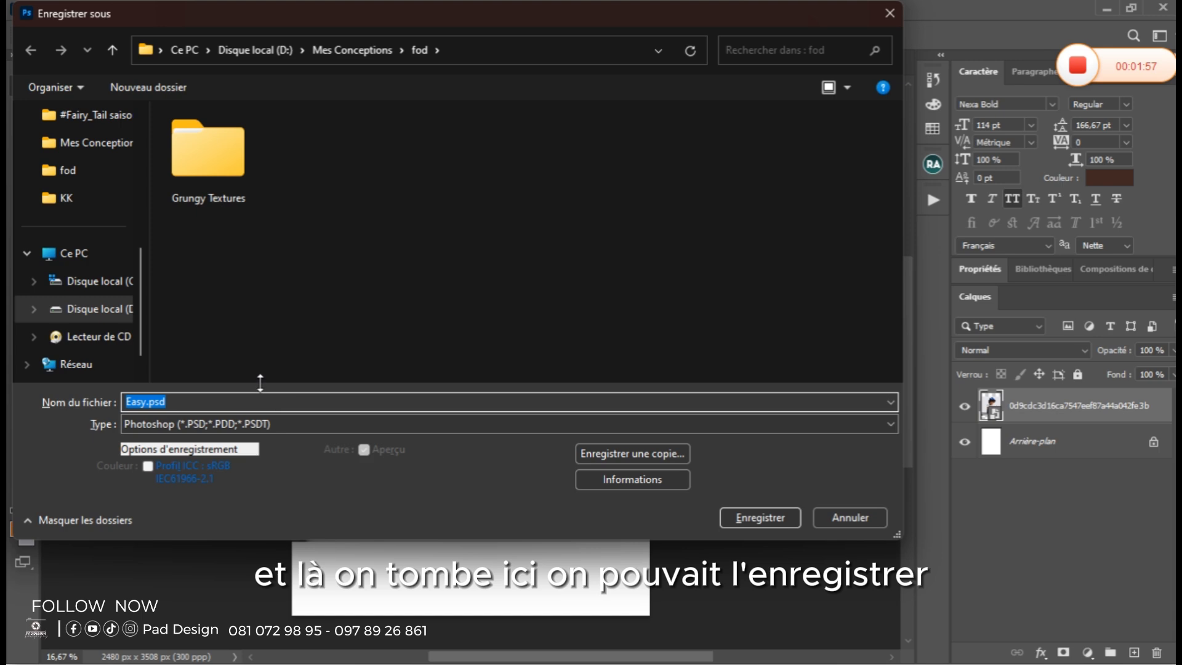
click(764, 527)
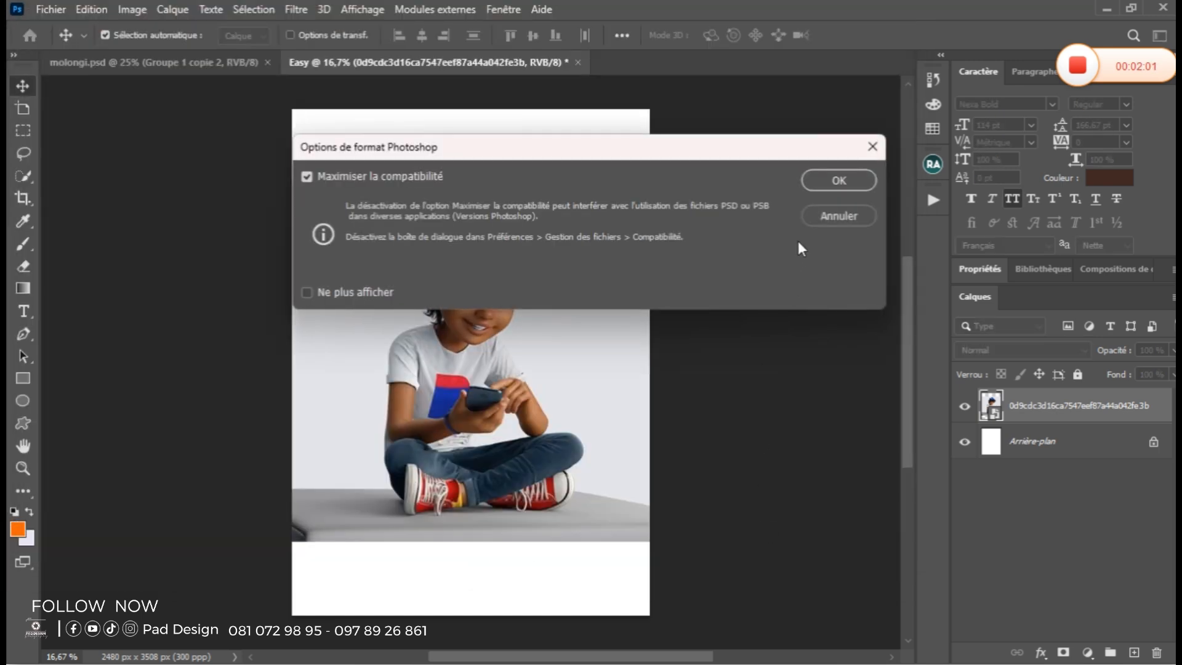
click(837, 180)
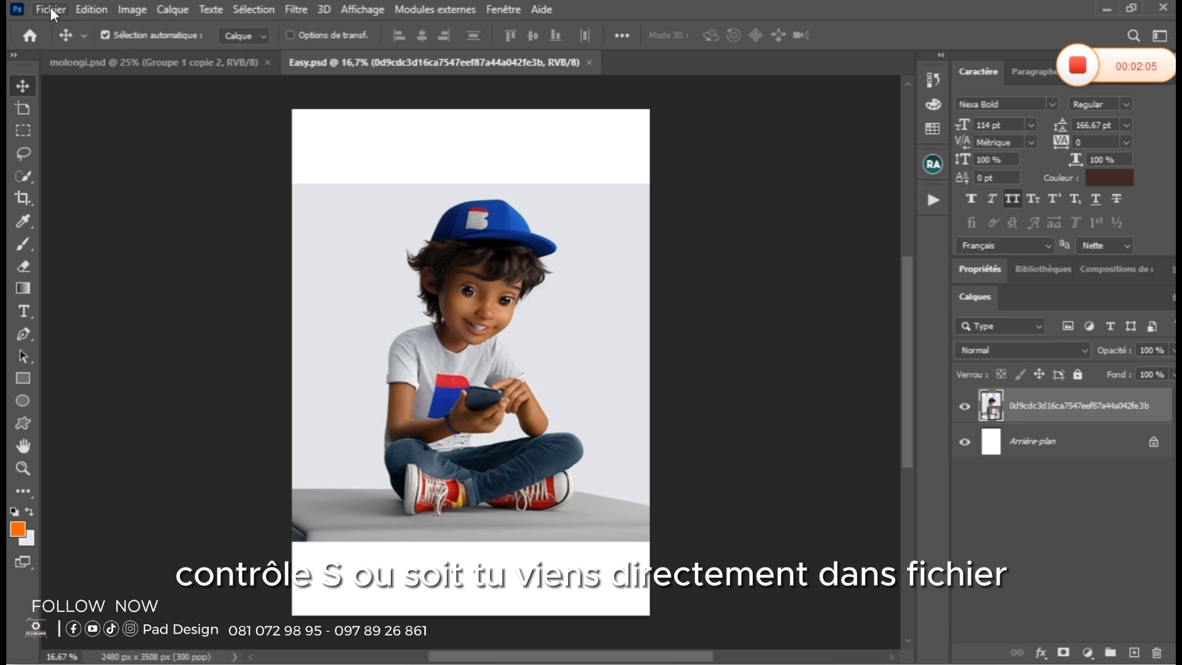
click(50, 8)
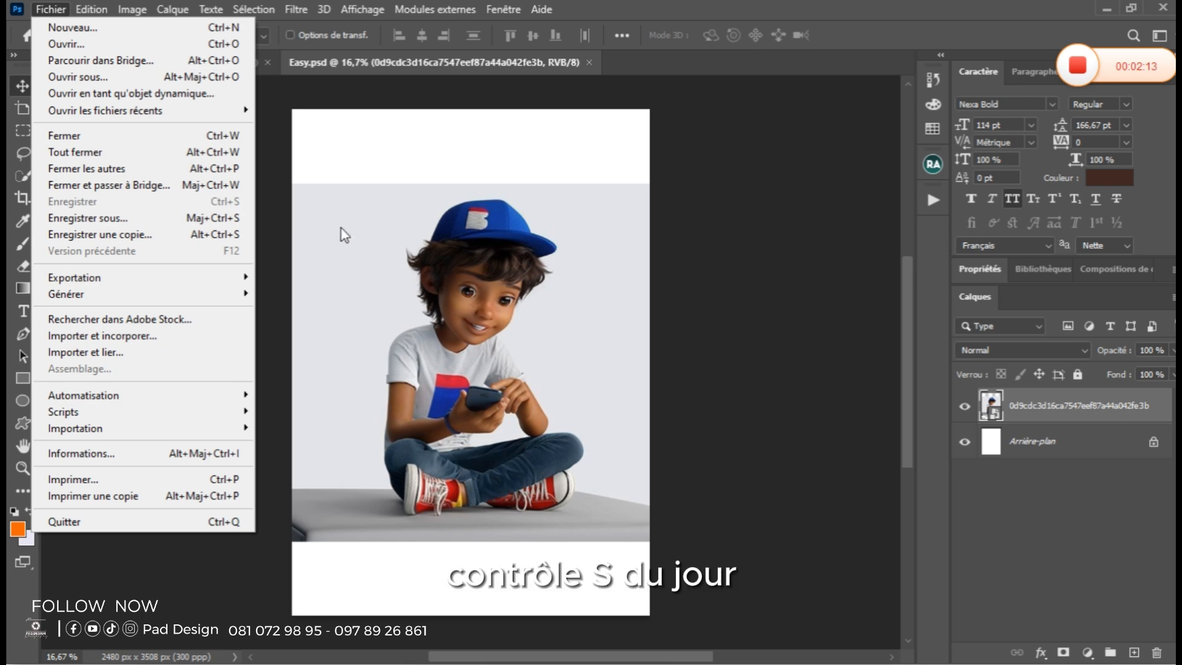
click(400, 271)
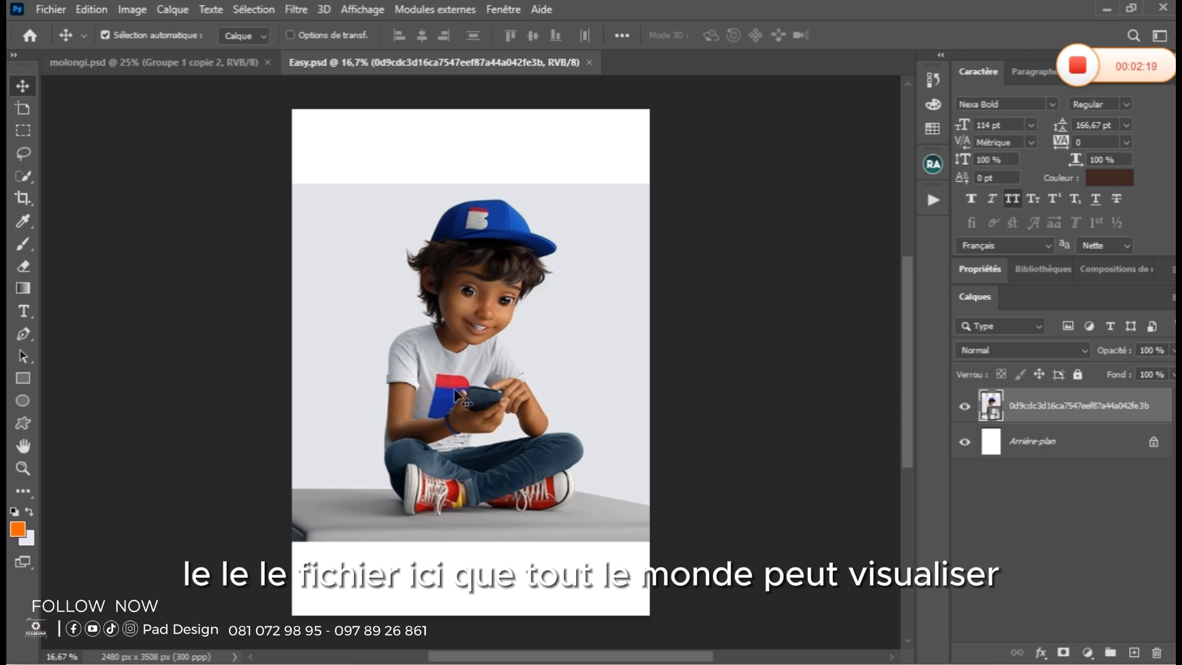
Step: Save a JPEG copy of the document as "Easy copie.jpg" in the fod folder
click(36, 9)
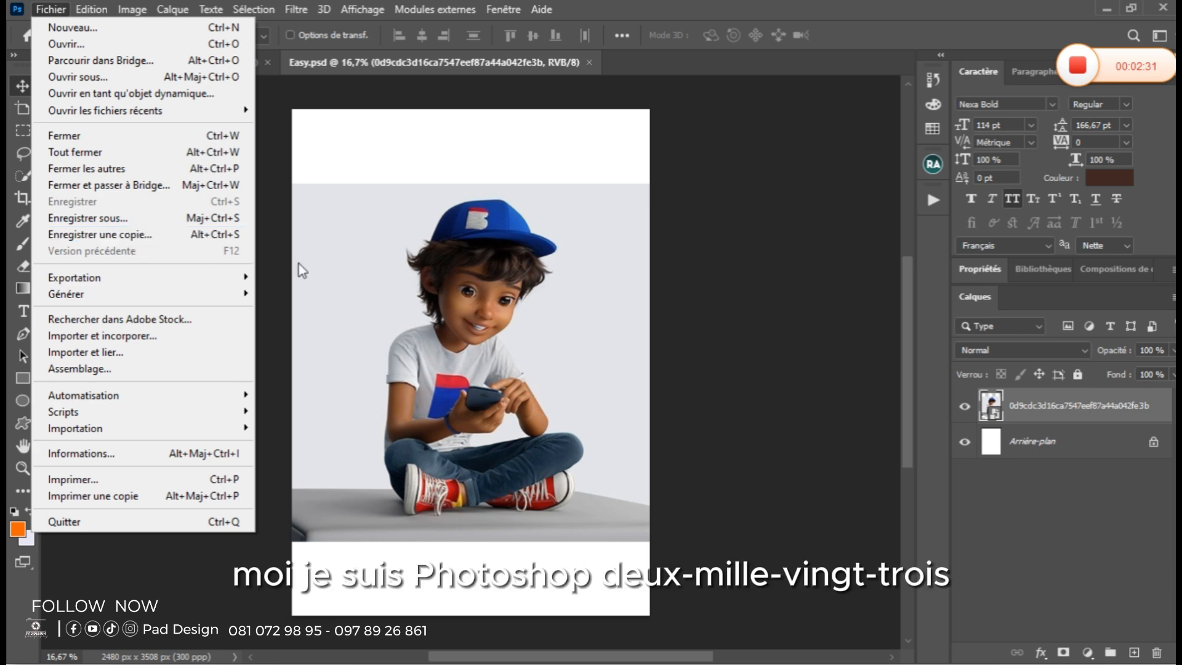
click(114, 239)
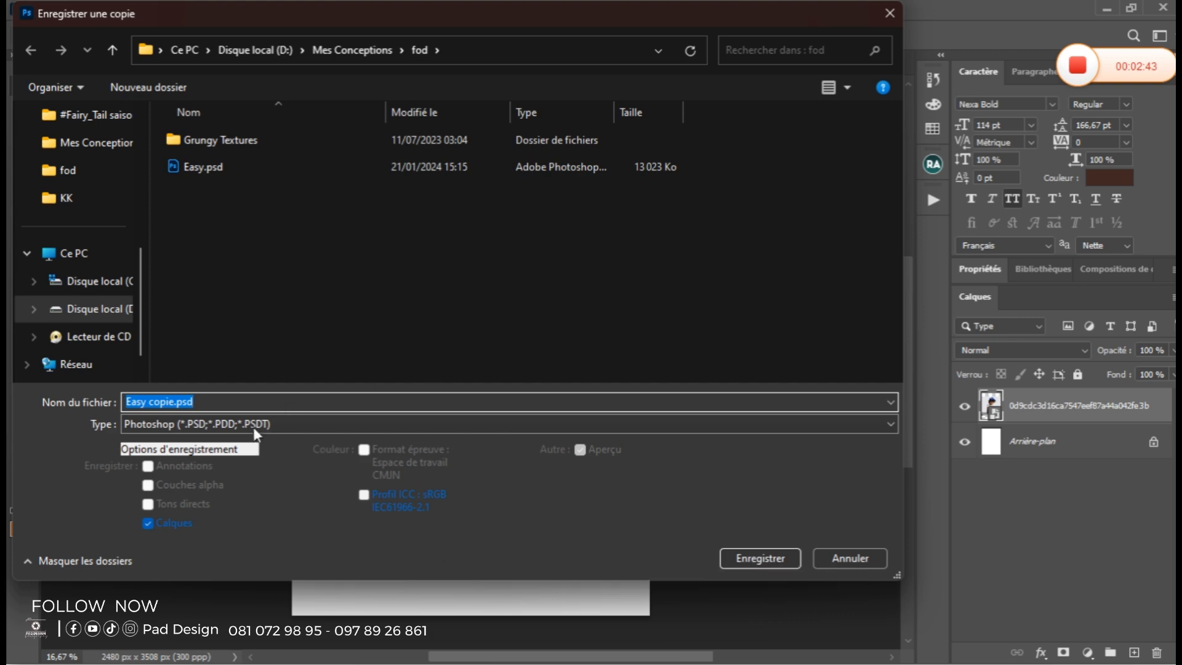
click(499, 425)
click(497, 420)
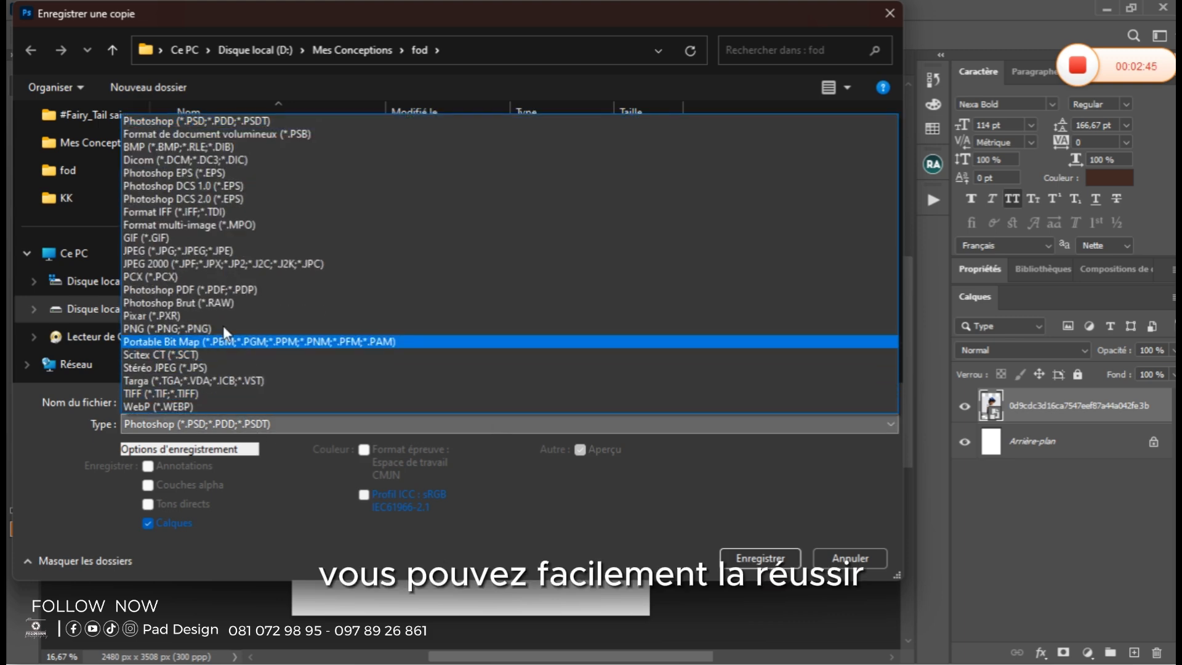
click(195, 249)
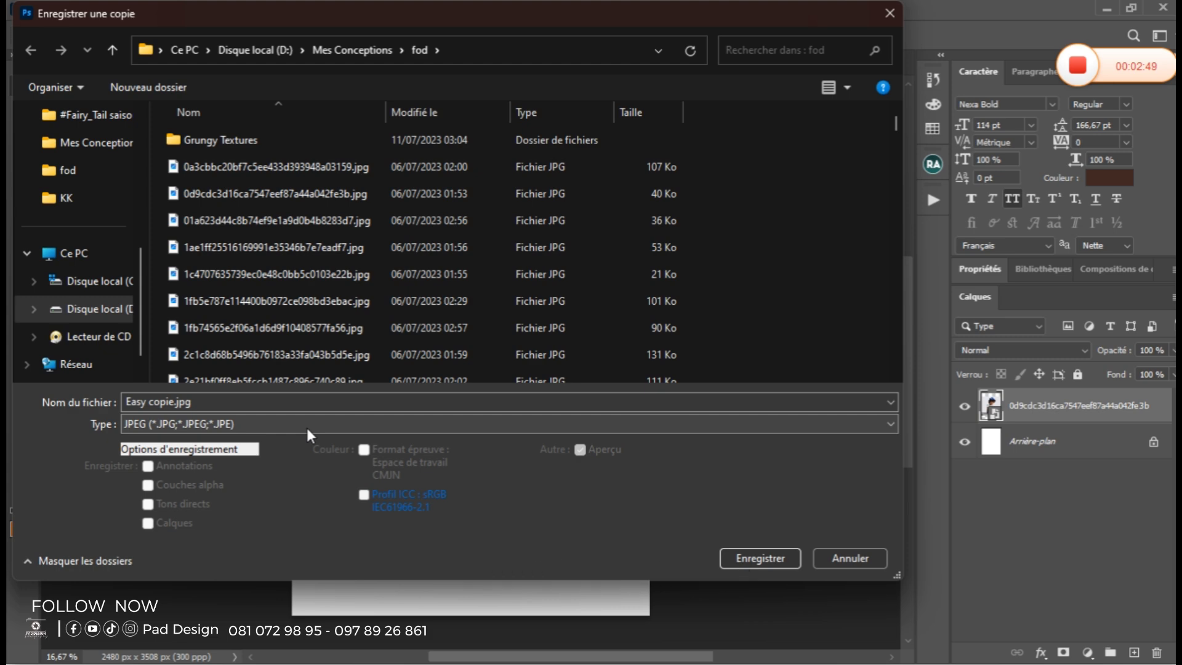
click(760, 558)
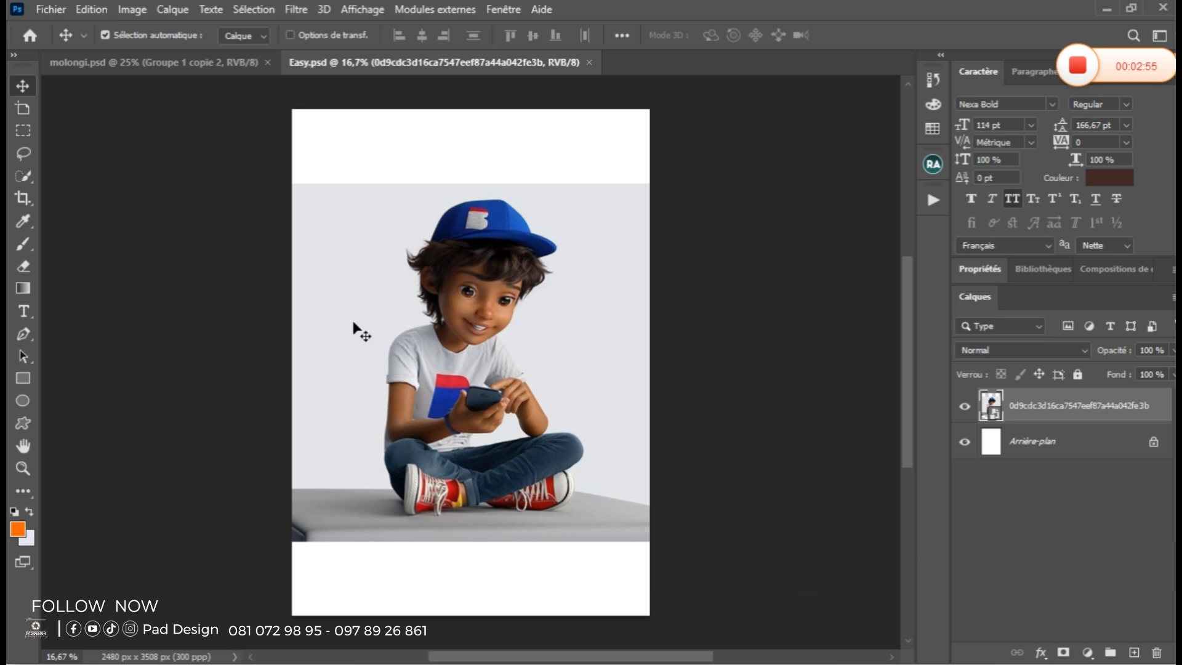
Step: Move the boy picture up to the page's upper edge and add the text "MBOTE" in the white area just below it
drag(438, 362, 445, 300)
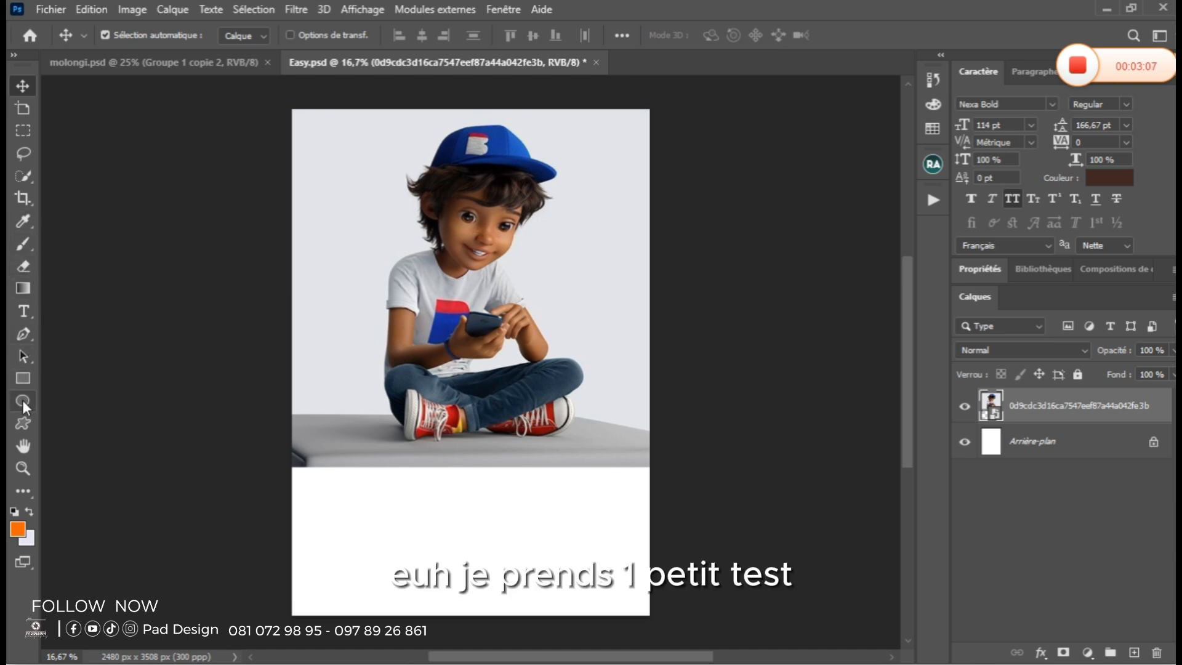
click(23, 311)
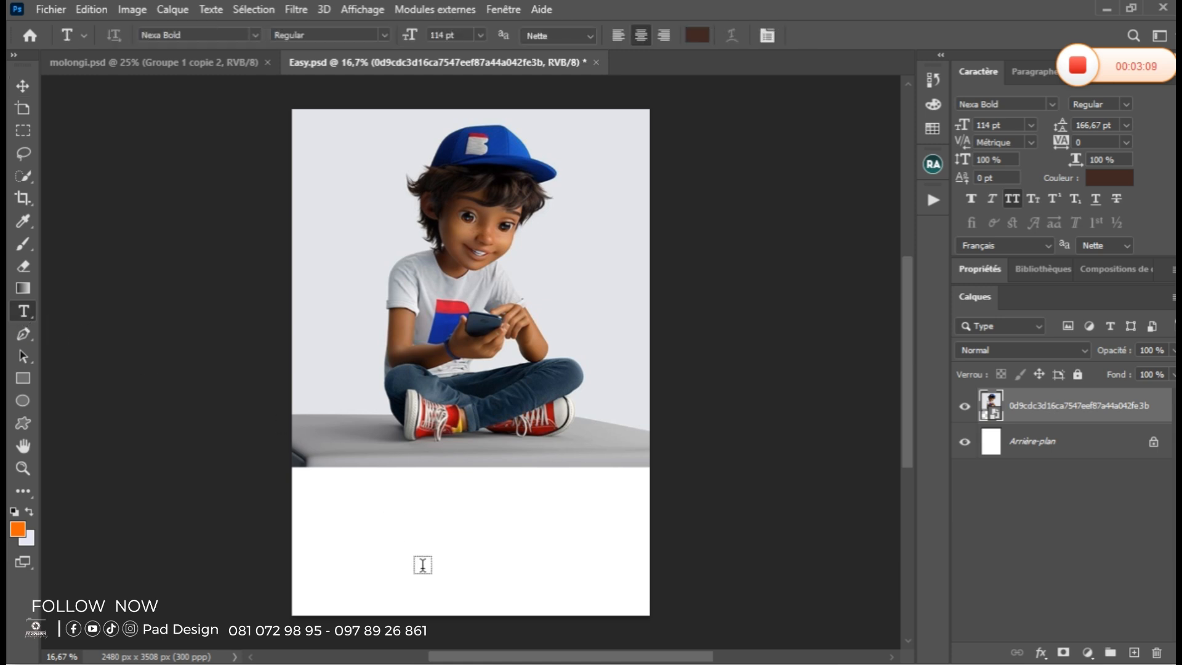
click(419, 548)
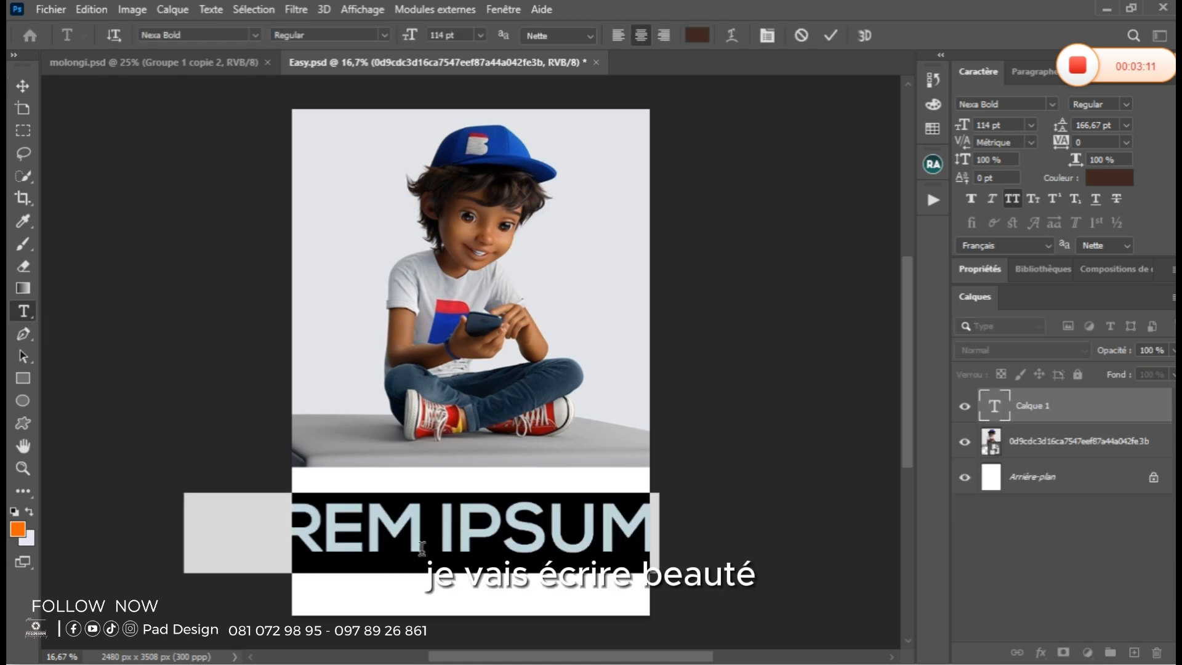
text(MBO)
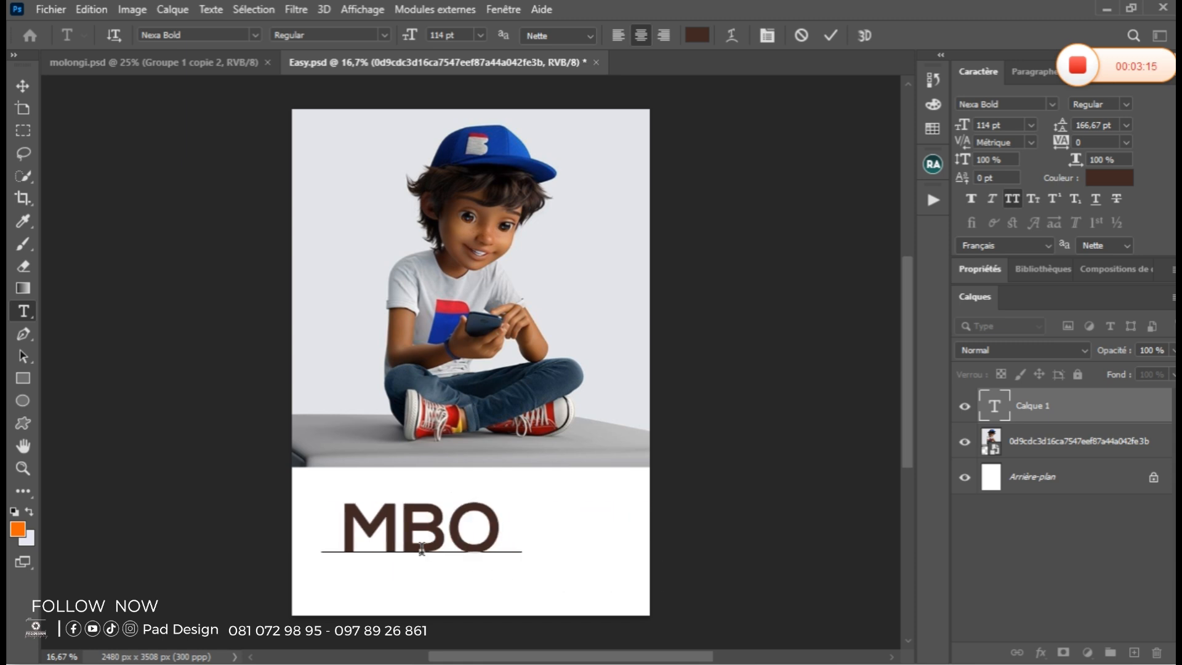
text(TE)
key(ctrl+a)
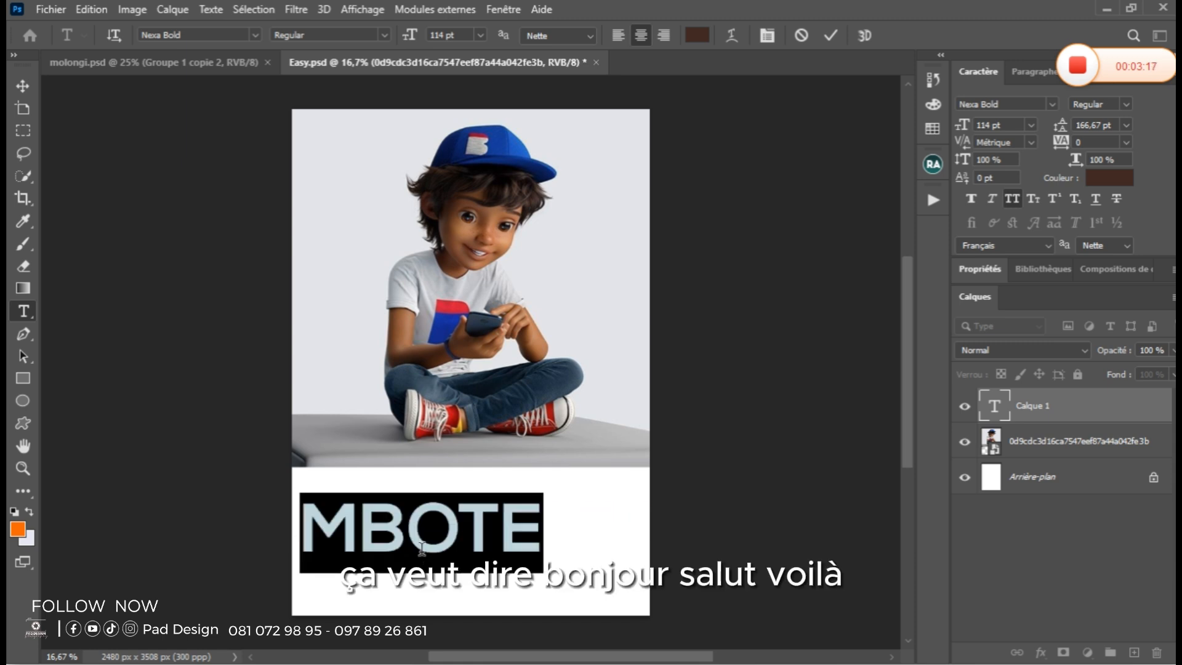
drag(592, 532, 633, 509)
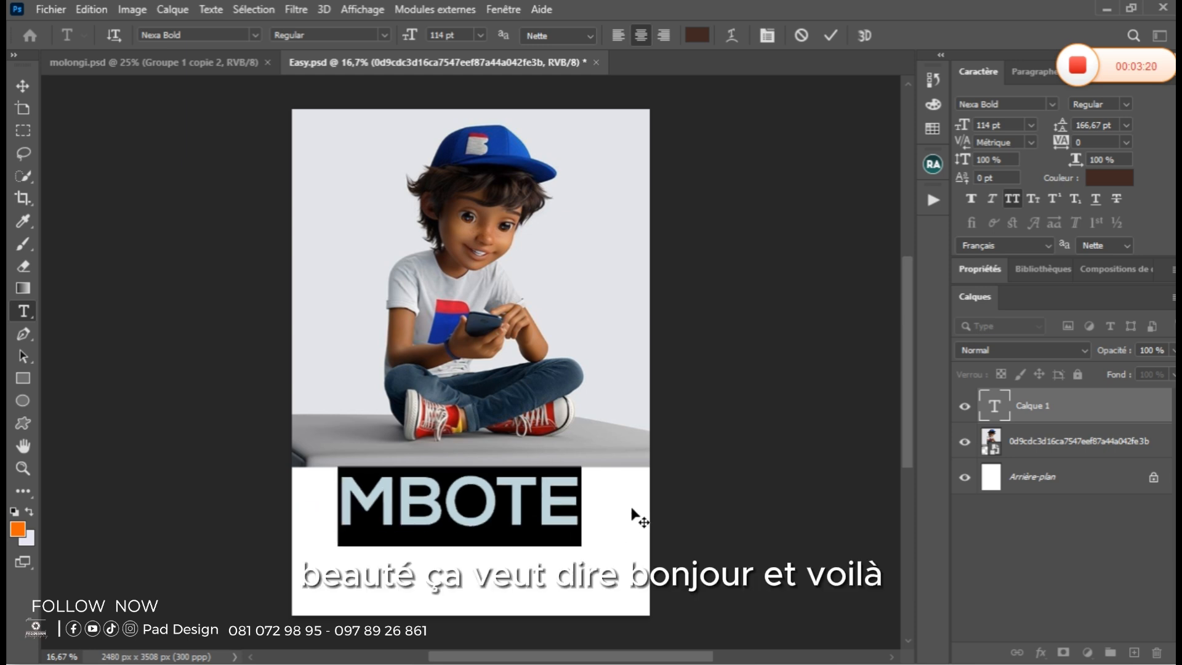
click(830, 35)
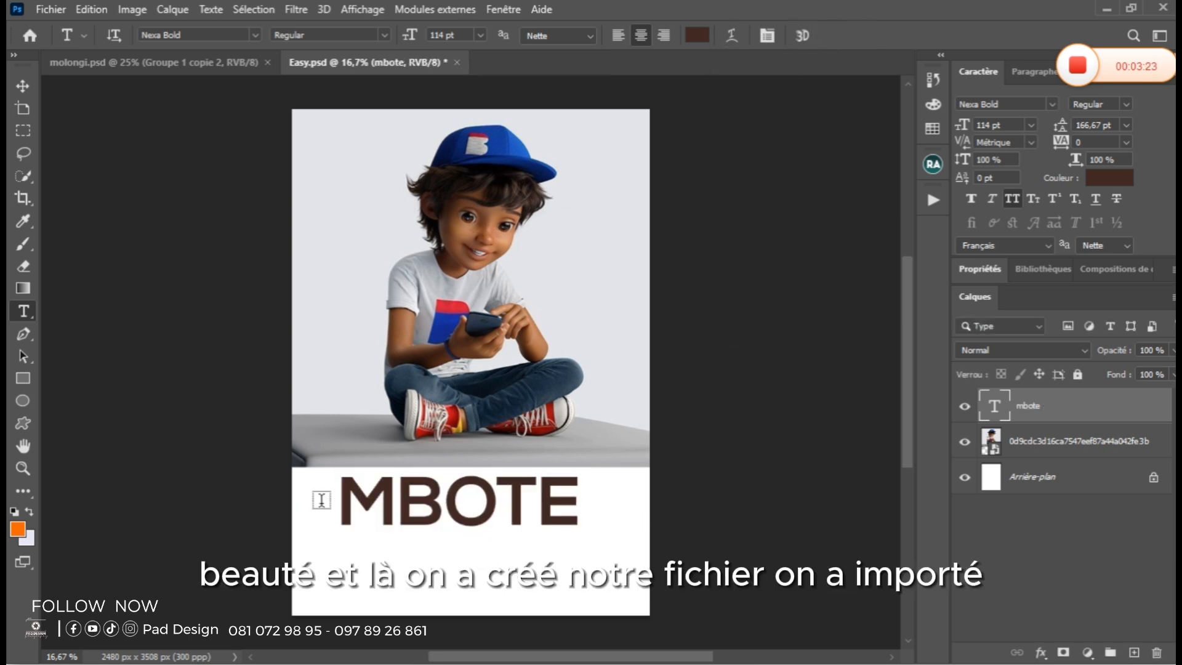